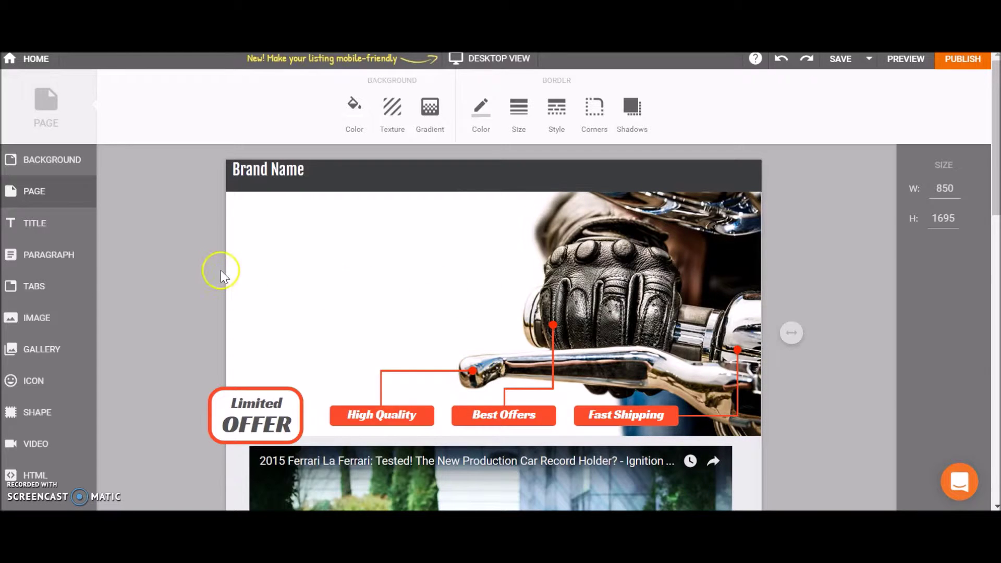
# - Add a title at the banner's top-left and duplicate it directly below
pyautogui.click(41, 228)
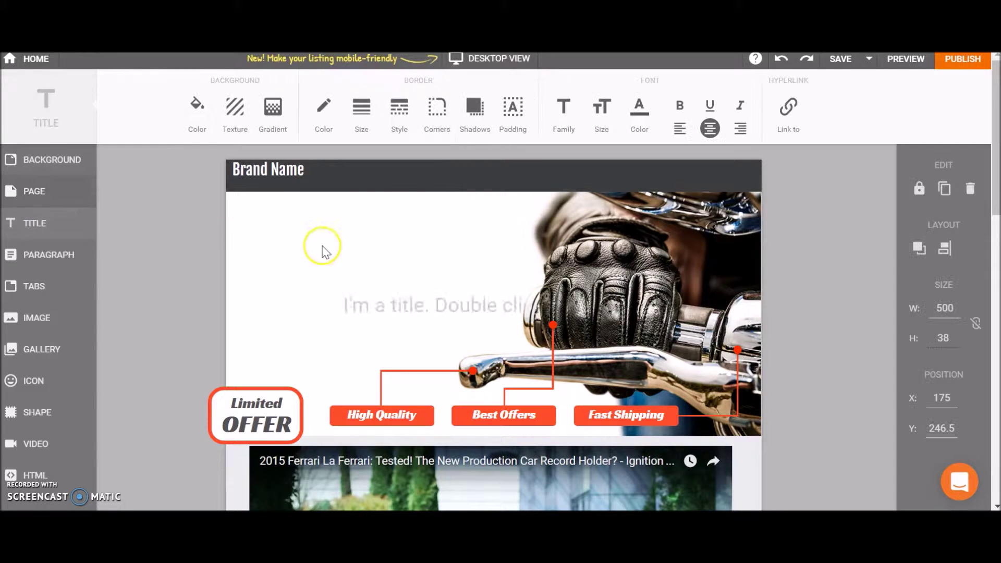
pyautogui.moveTo(425, 326)
pyautogui.mouseDown()
pyautogui.moveTo(357, 225)
pyautogui.moveTo(329, 217)
pyautogui.mouseUp()
pyautogui.click(366, 215)
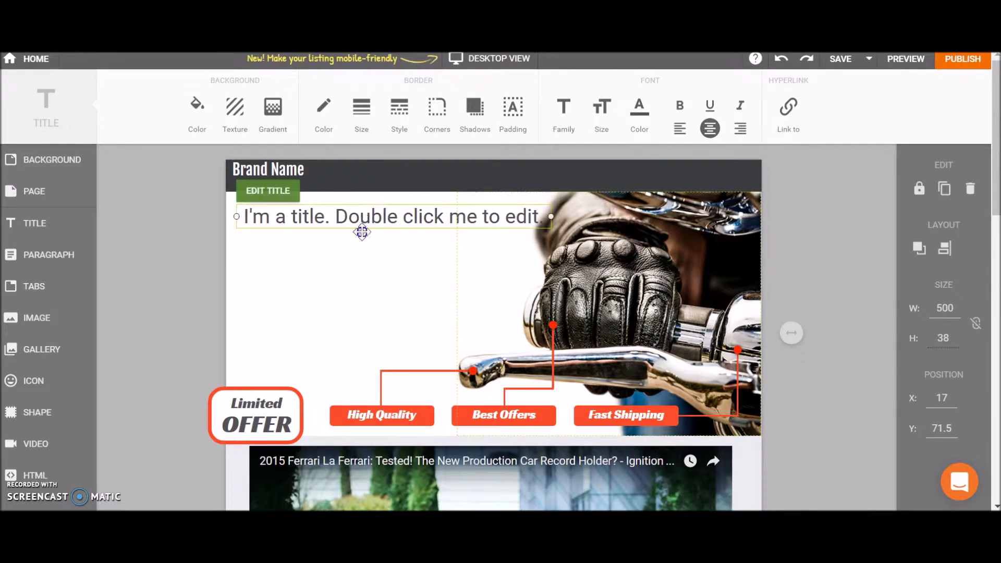
pyautogui.moveTo(360, 230); pyautogui.dragTo(358, 256)
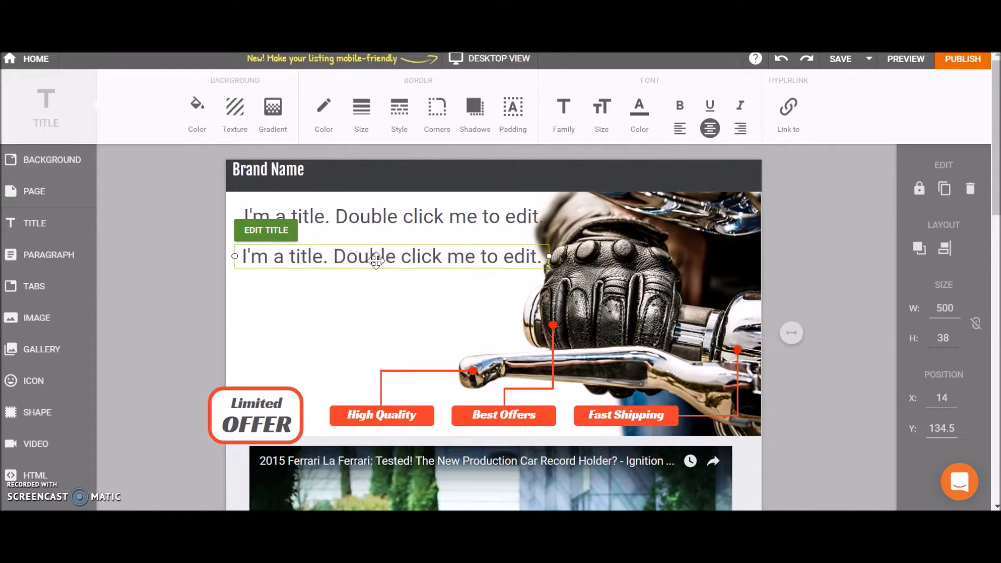
# - Retype the copied title as 'the title here'
pyautogui.doubleClick(376, 260)
pyautogui.doubleClick(377, 260)
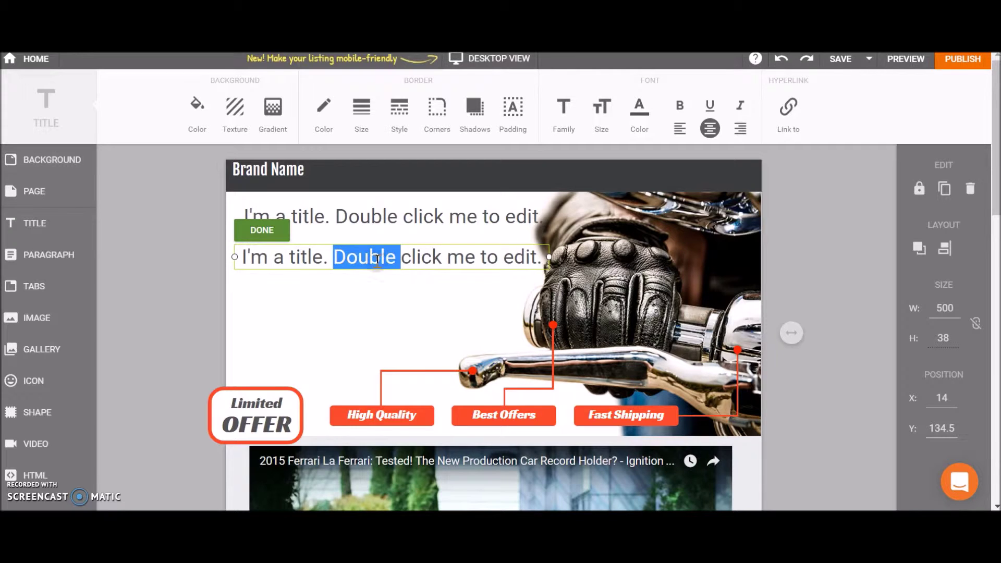
pyautogui.tripleClick(376, 259)
pyautogui.write('the')
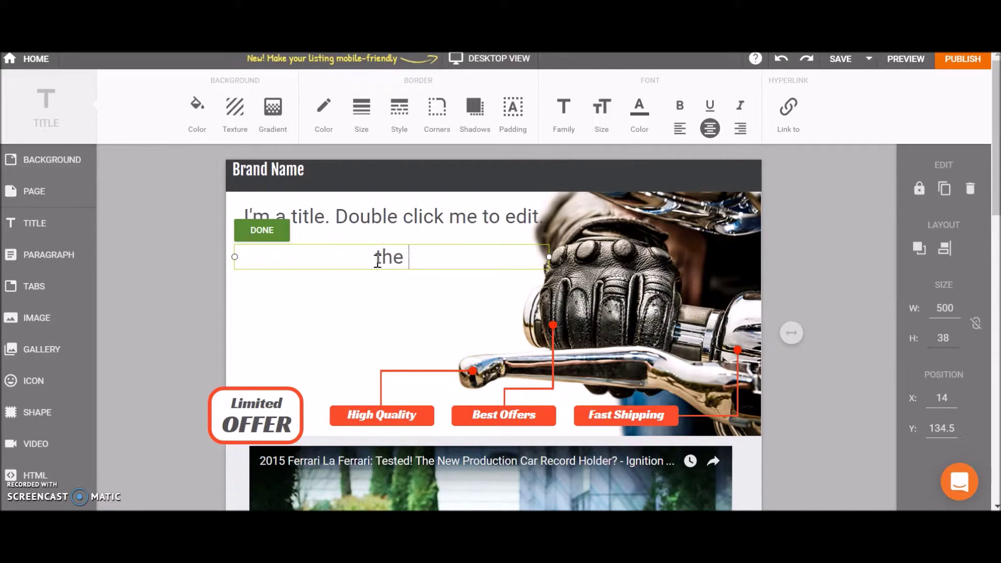
pyautogui.write(' title here')
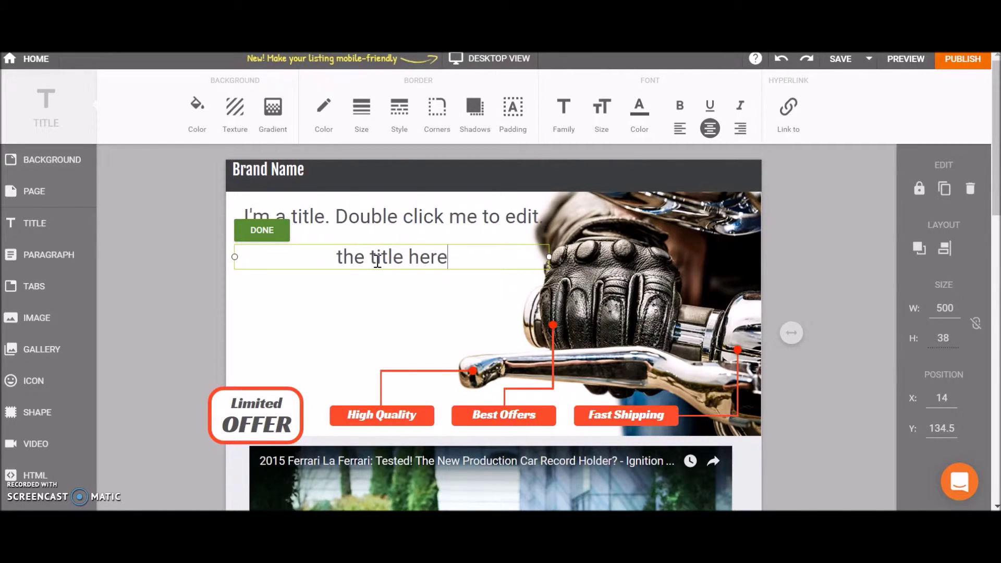
pyautogui.click(387, 280)
# - Delete the edited title and select the remaining one
pyautogui.click(399, 256)
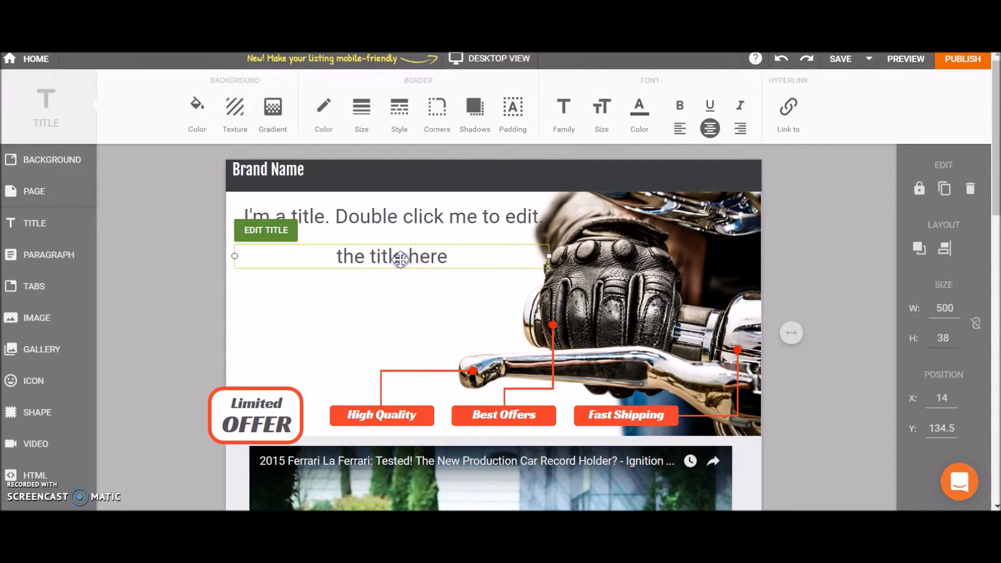
pyautogui.press('Delete')
pyautogui.click(396, 220)
# - Delete the last title, then place a paragraph at top-left with a copy below
pyautogui.press('Delete')
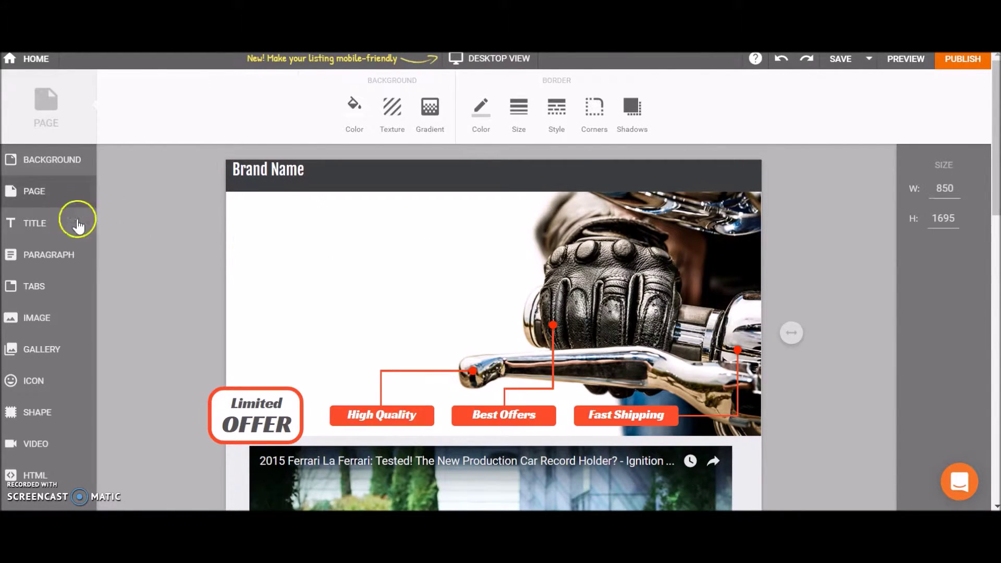
pyautogui.click(47, 255)
pyautogui.moveTo(446, 321)
pyautogui.mouseDown()
pyautogui.moveTo(315, 210)
pyautogui.moveTo(319, 227)
pyautogui.mouseUp()
pyautogui.click(375, 236)
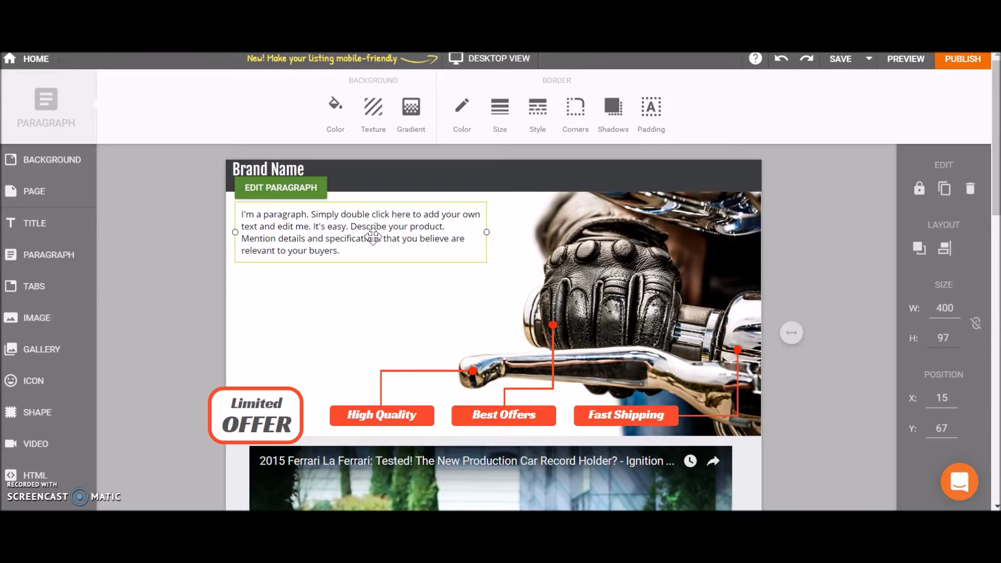
pyautogui.moveTo(380, 250); pyautogui.dragTo(381, 296)
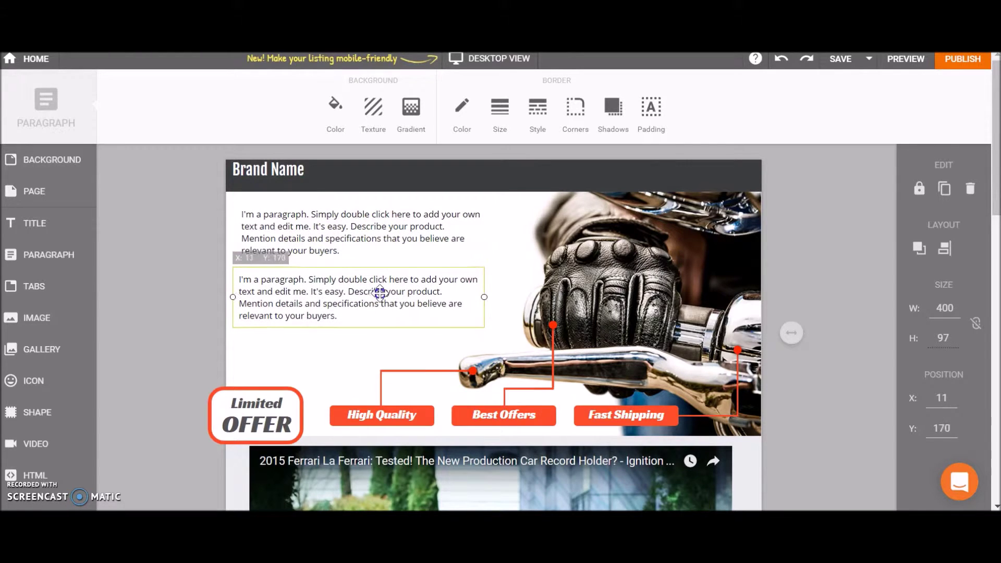
pyautogui.click(312, 306)
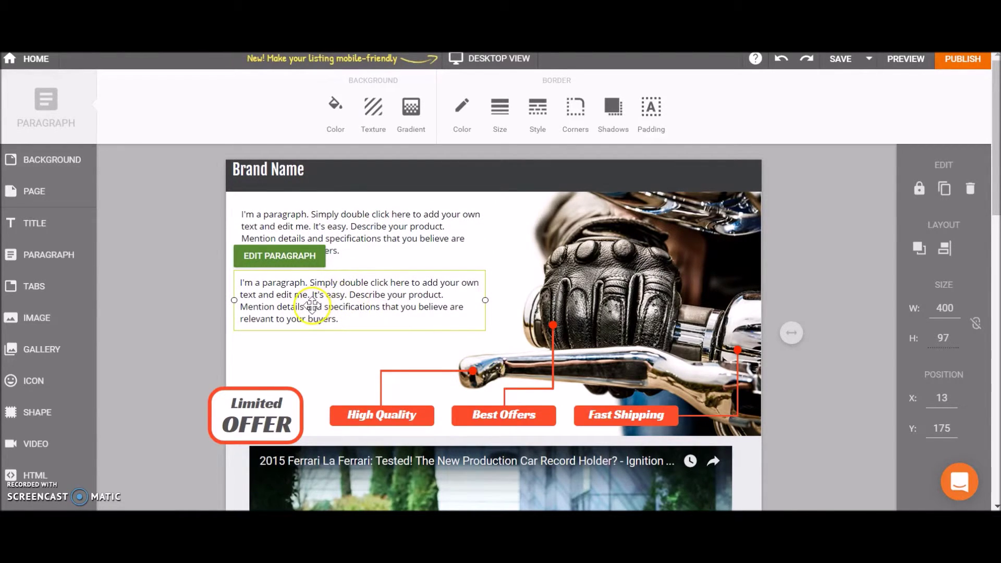
# - Change the copied paragraph to 'to create a new paragraph' and nudge it lower
pyautogui.doubleClick(317, 305)
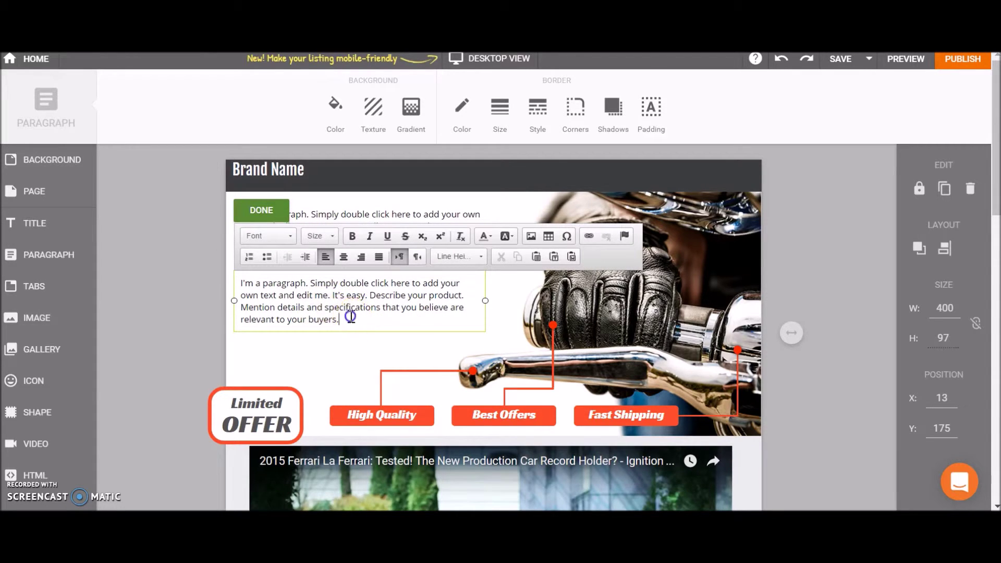
pyautogui.moveTo(350, 316); pyautogui.dragTo(240, 283)
pyautogui.write('to c')
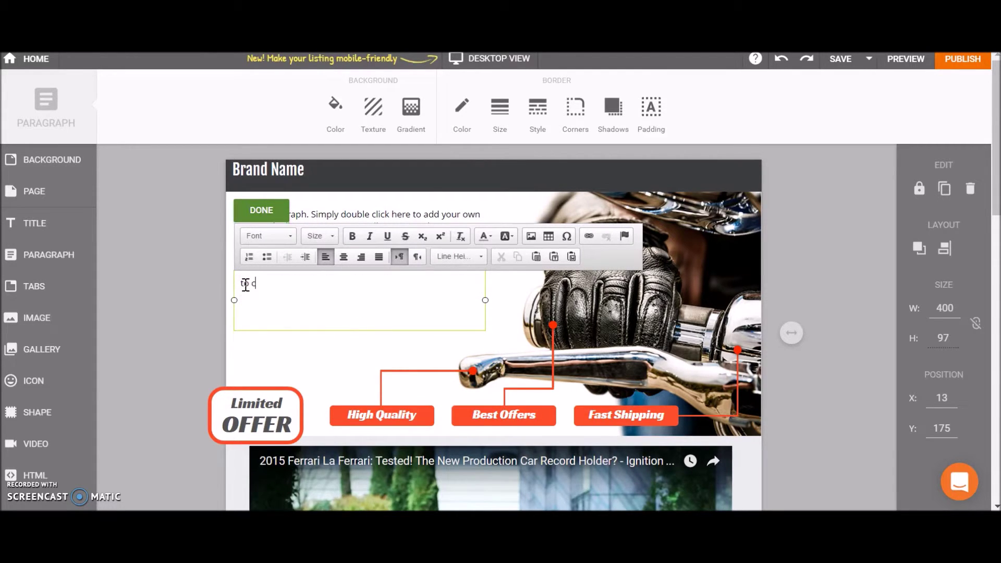
pyautogui.write('reate a new paragraph')
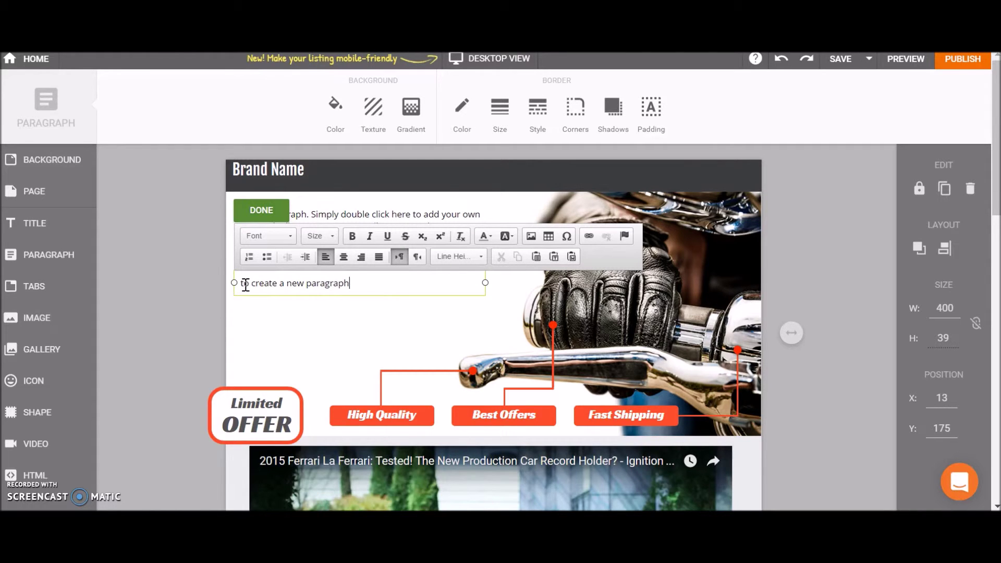
pyautogui.click(322, 322)
pyautogui.moveTo(332, 286)
pyautogui.mouseDown()
pyautogui.moveTo(444, 228)
pyautogui.moveTo(337, 308)
pyautogui.mouseUp()
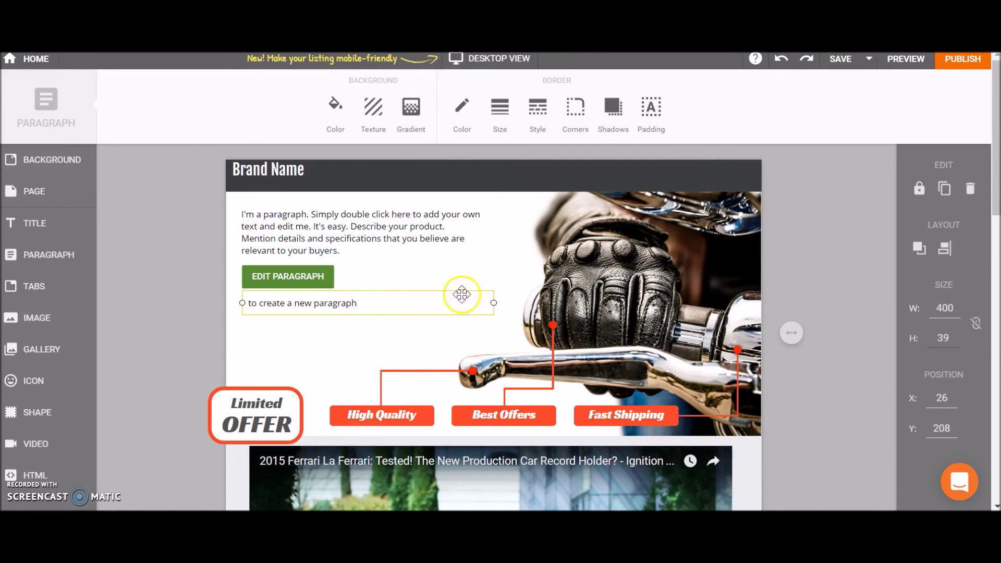